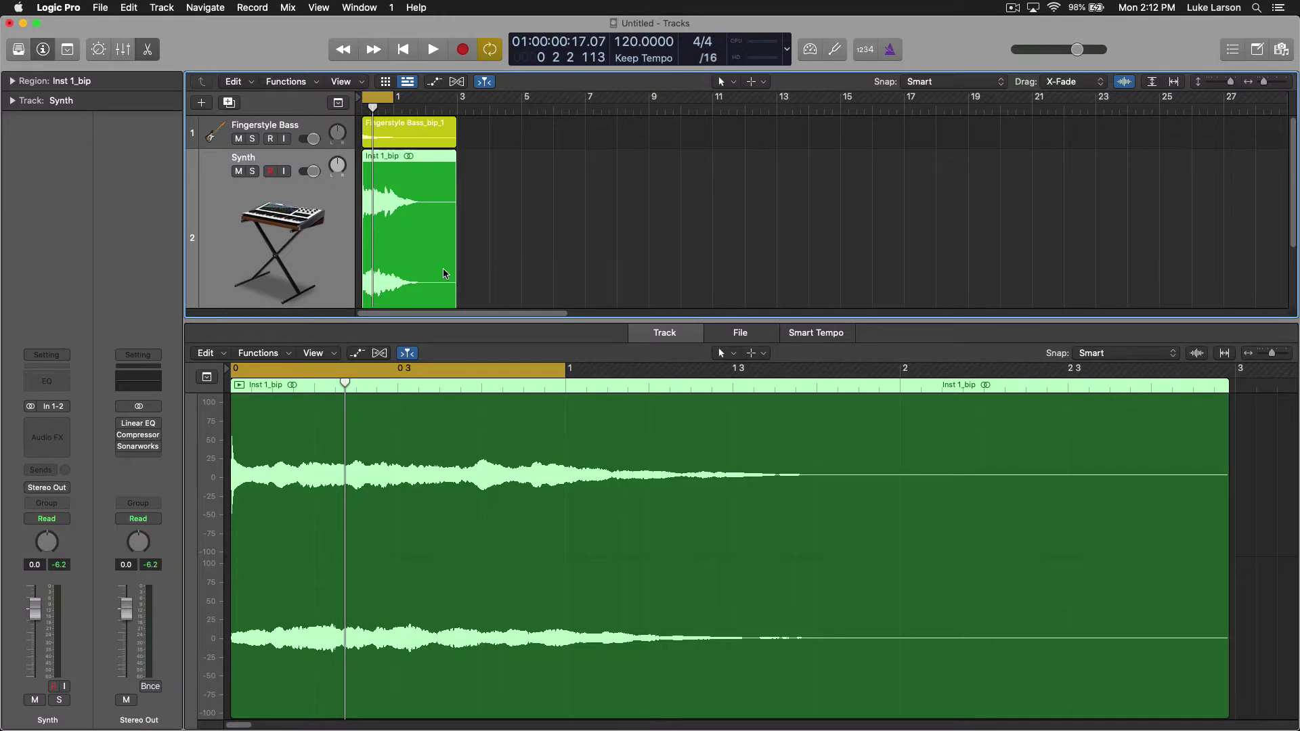
- Review the Synth channel's pan mode choices twice, leaving it on Balance
right_click(49, 546)
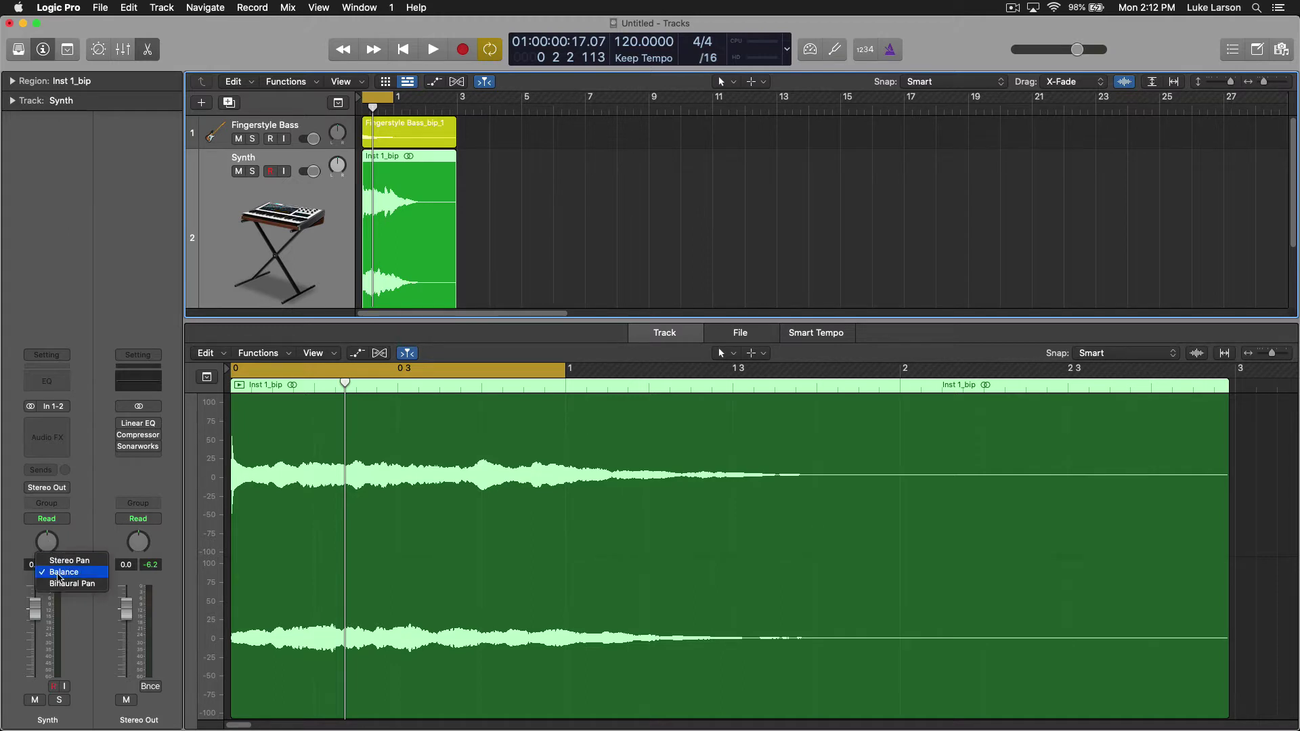
click(86, 508)
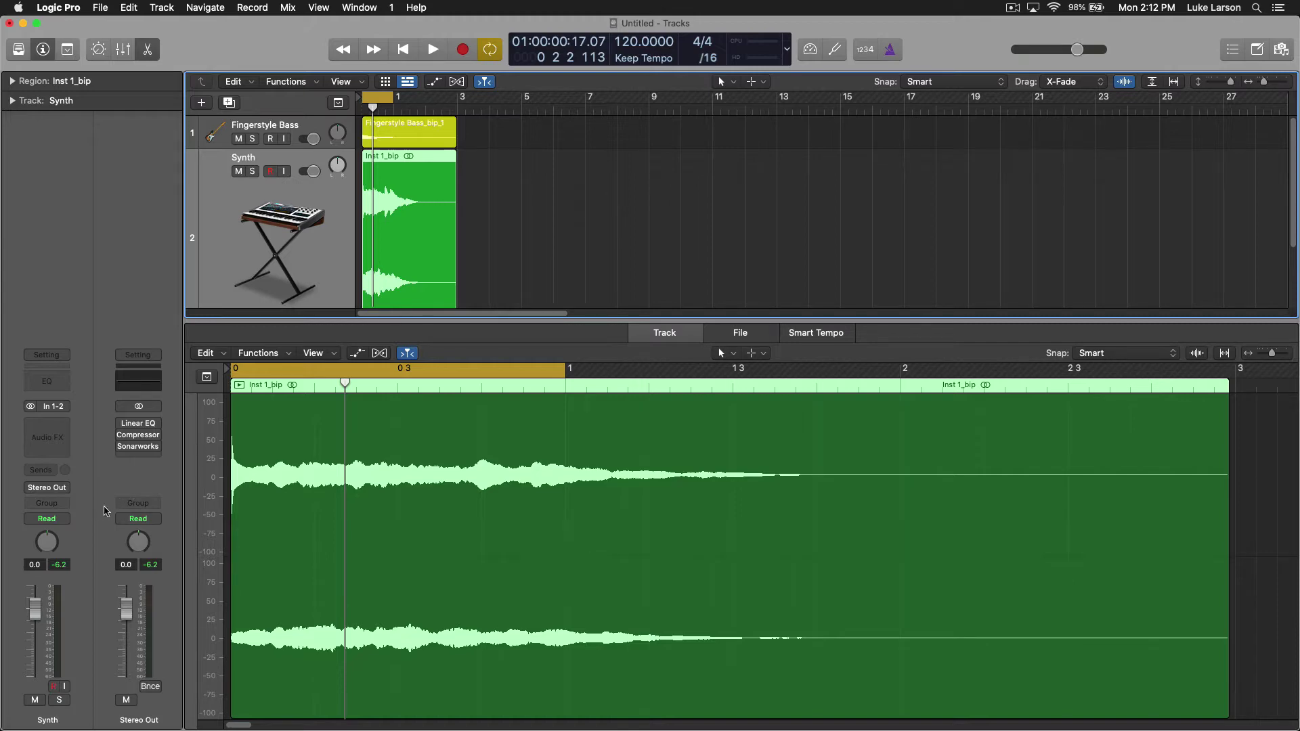
right_click(50, 545)
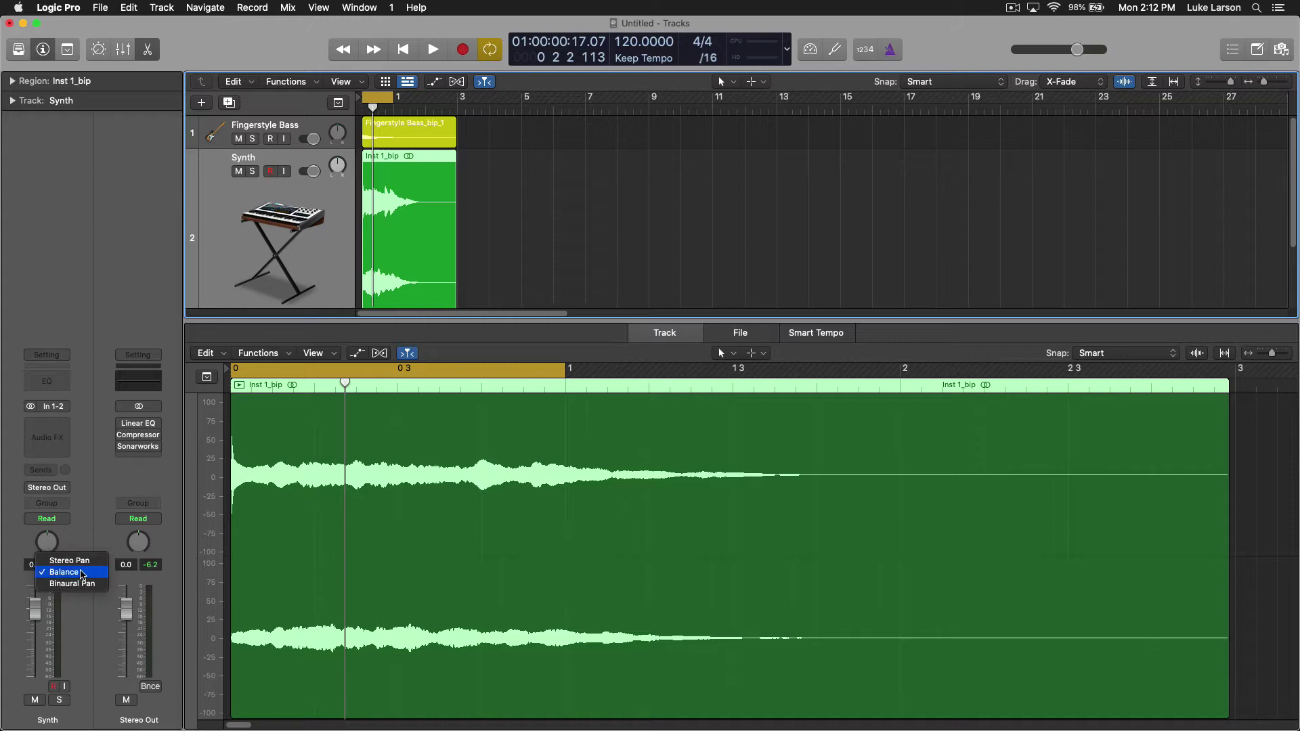
click(88, 536)
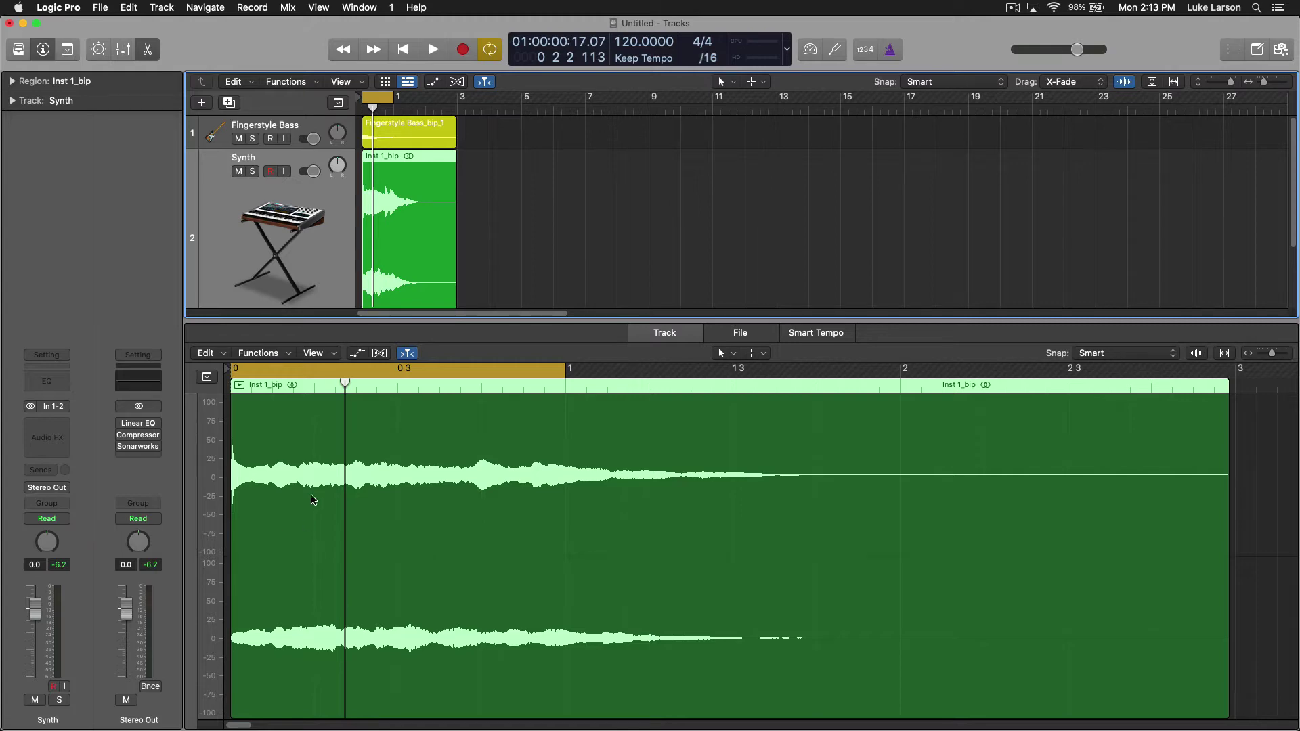
- Select the Fingerstyle Bass track and play it while panning it hard right
click(273, 128)
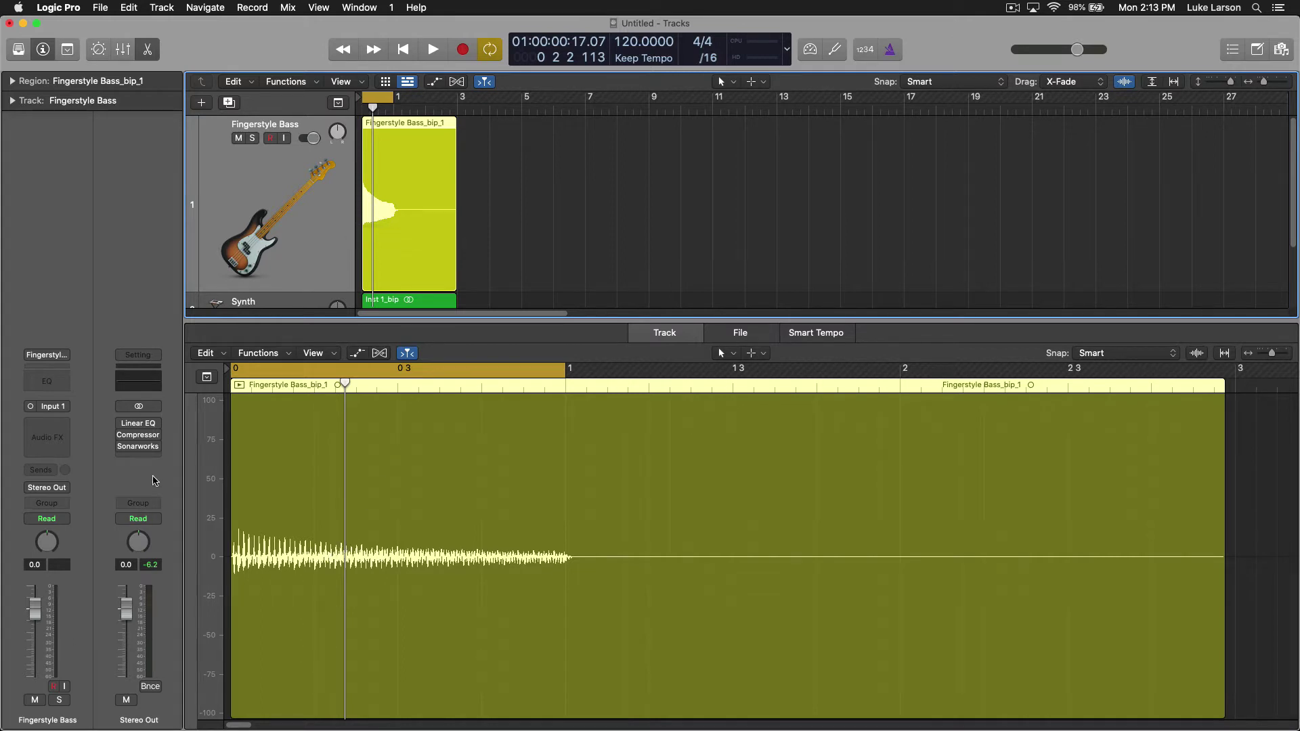
scroll(291, 255, down, 2)
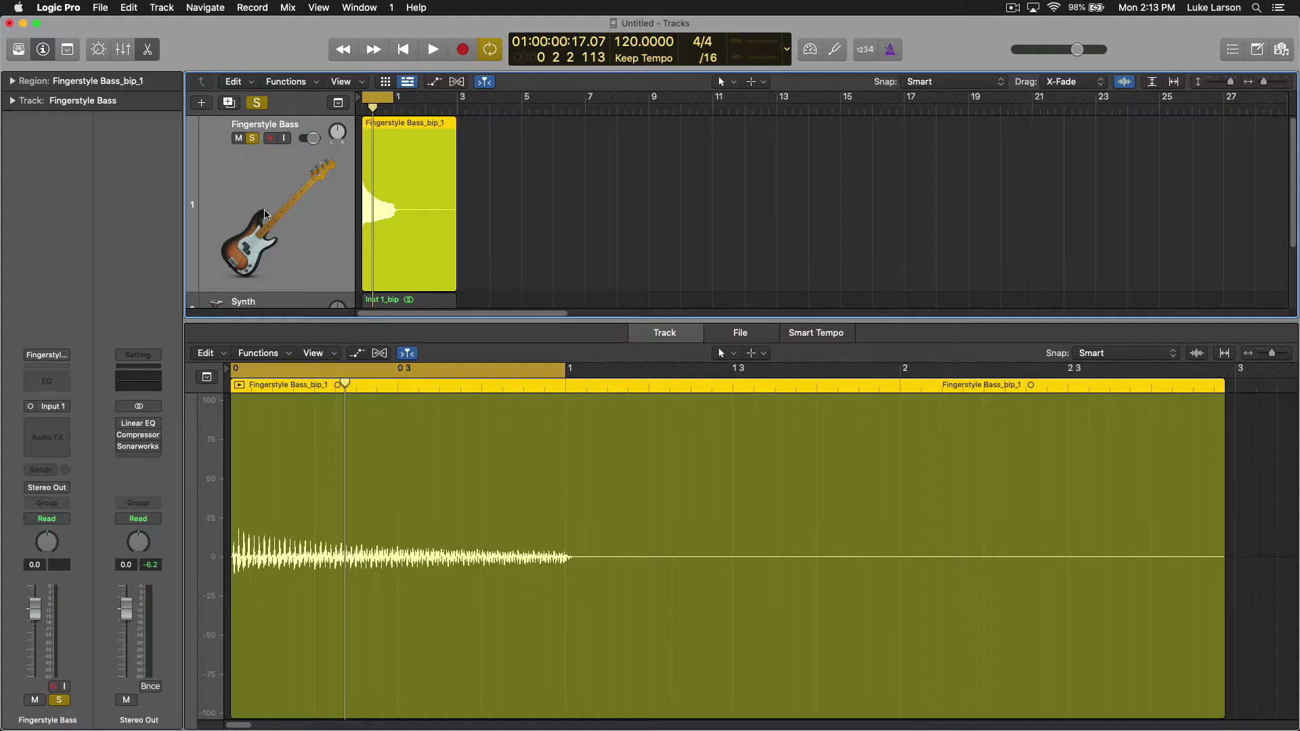
key(space)
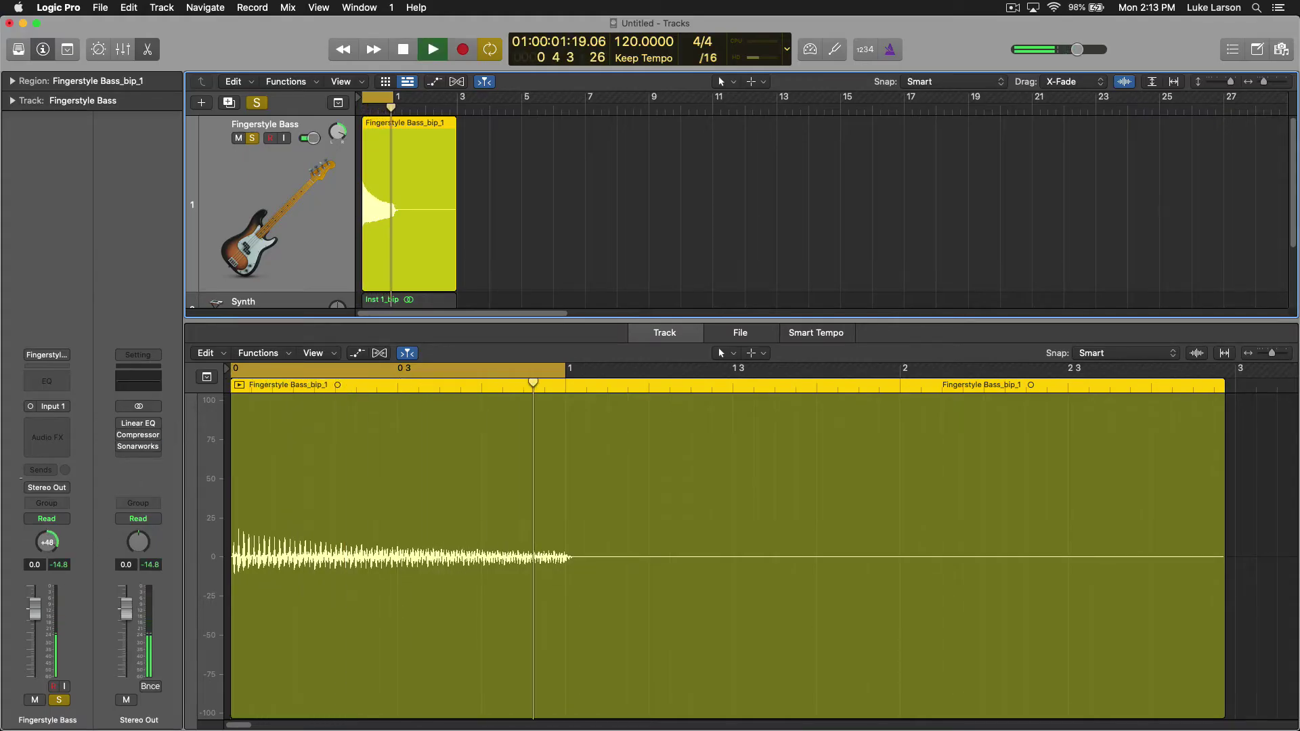
drag(47, 545, 100, 598)
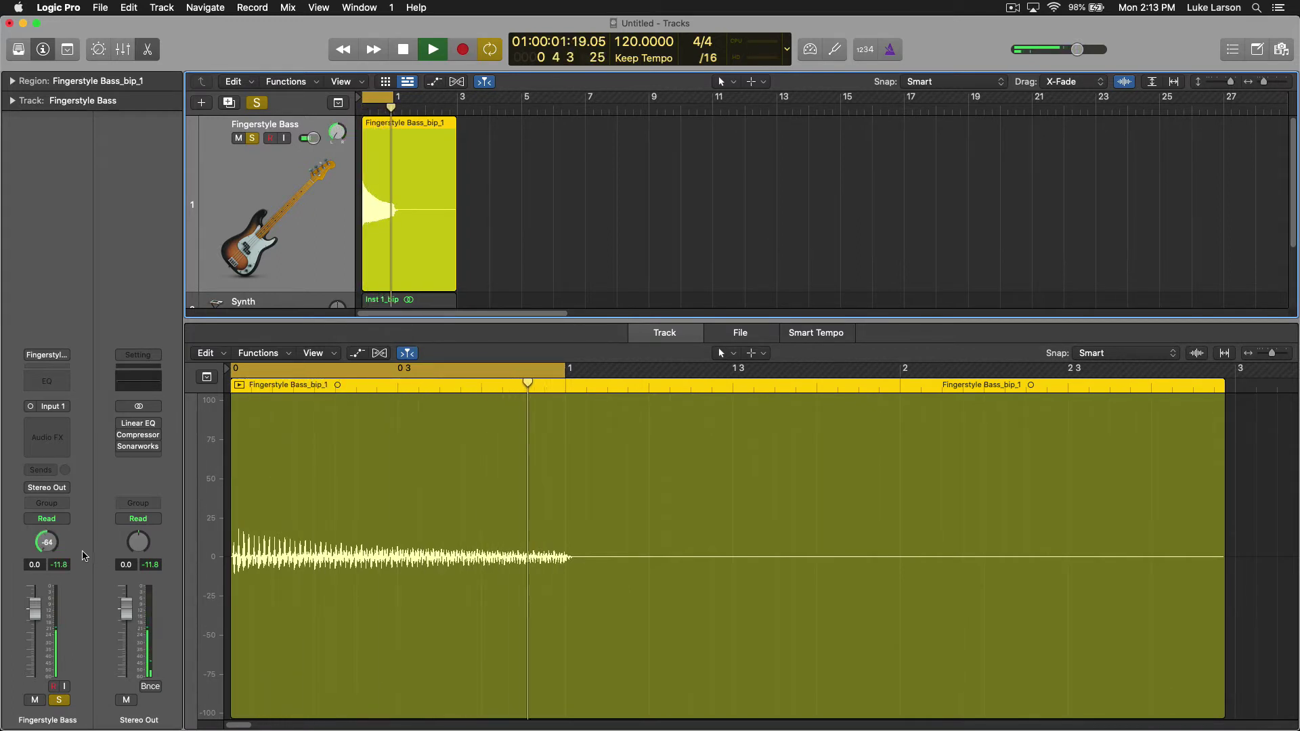
key(space)
- Reset the Fingerstyle Bass pan to centre, unsolo it and restore its track height
alt+click(49, 544)
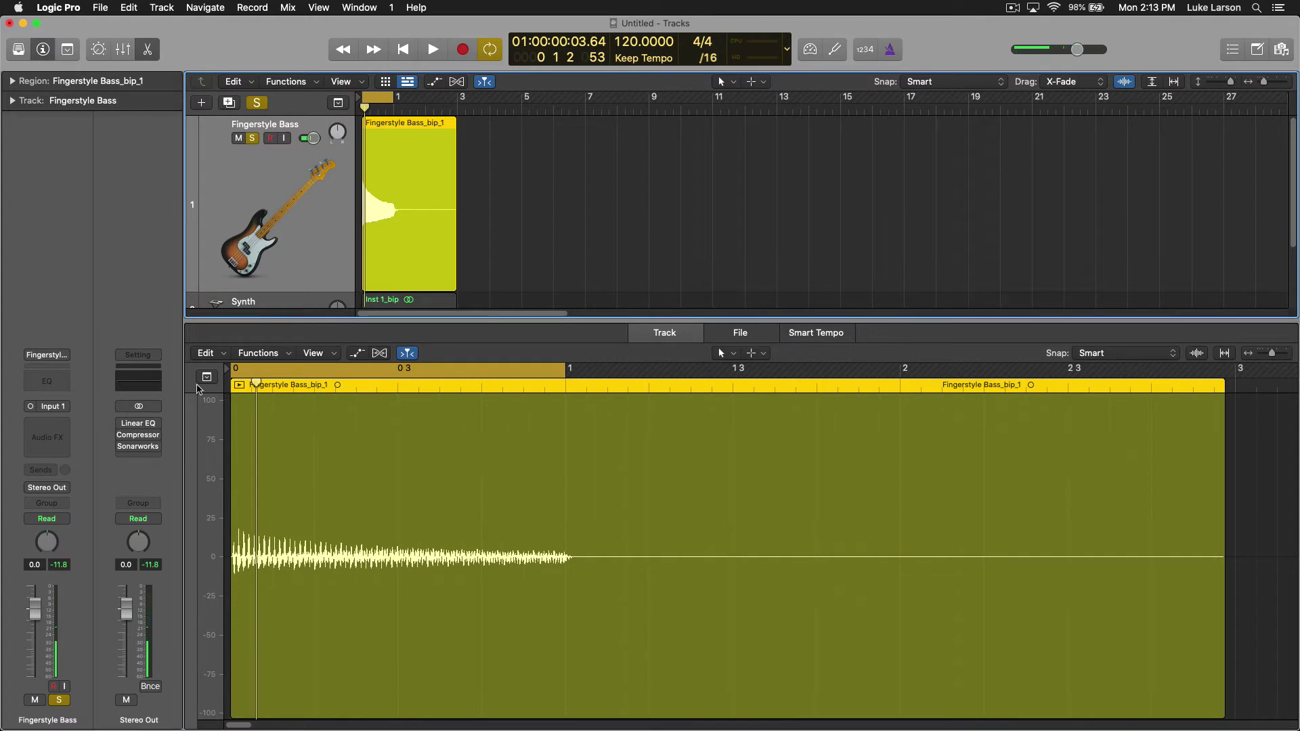
click(252, 138)
key(ctrl+z)
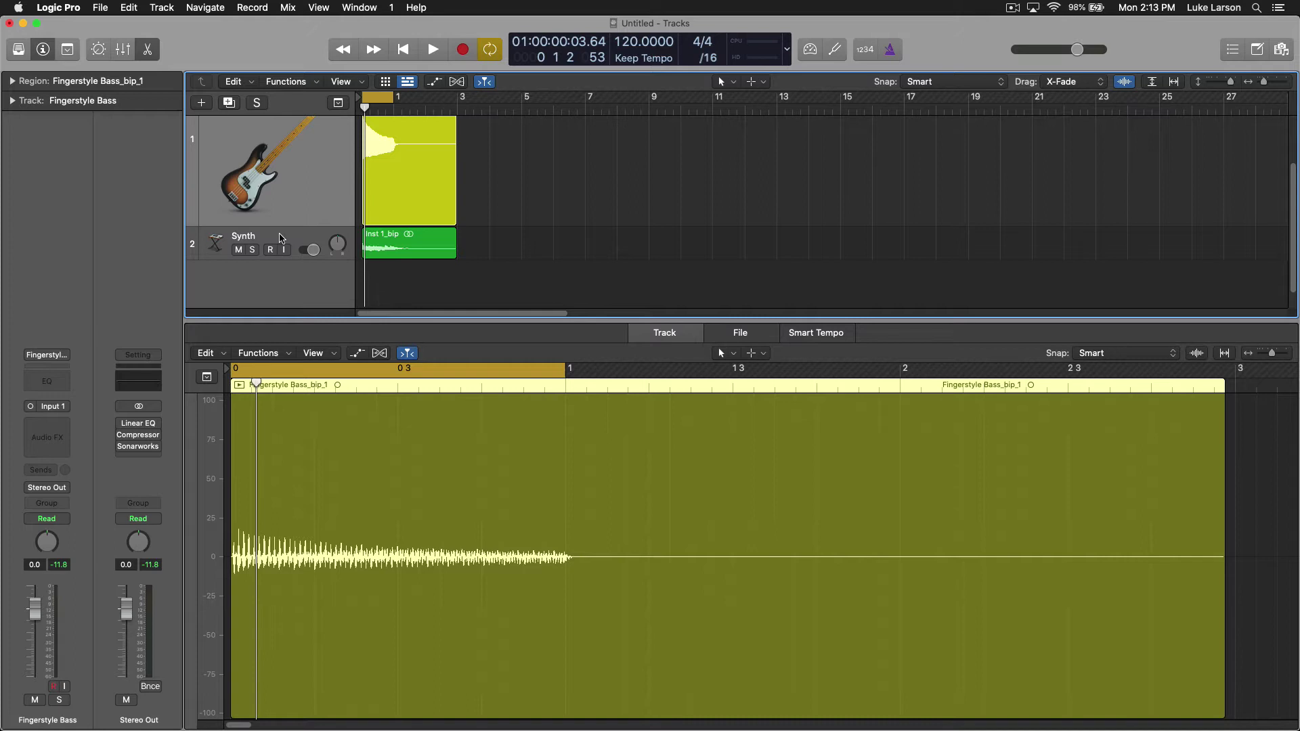
- Select the Synth track to show its Inst 1_bip region and briefly play it
click(277, 247)
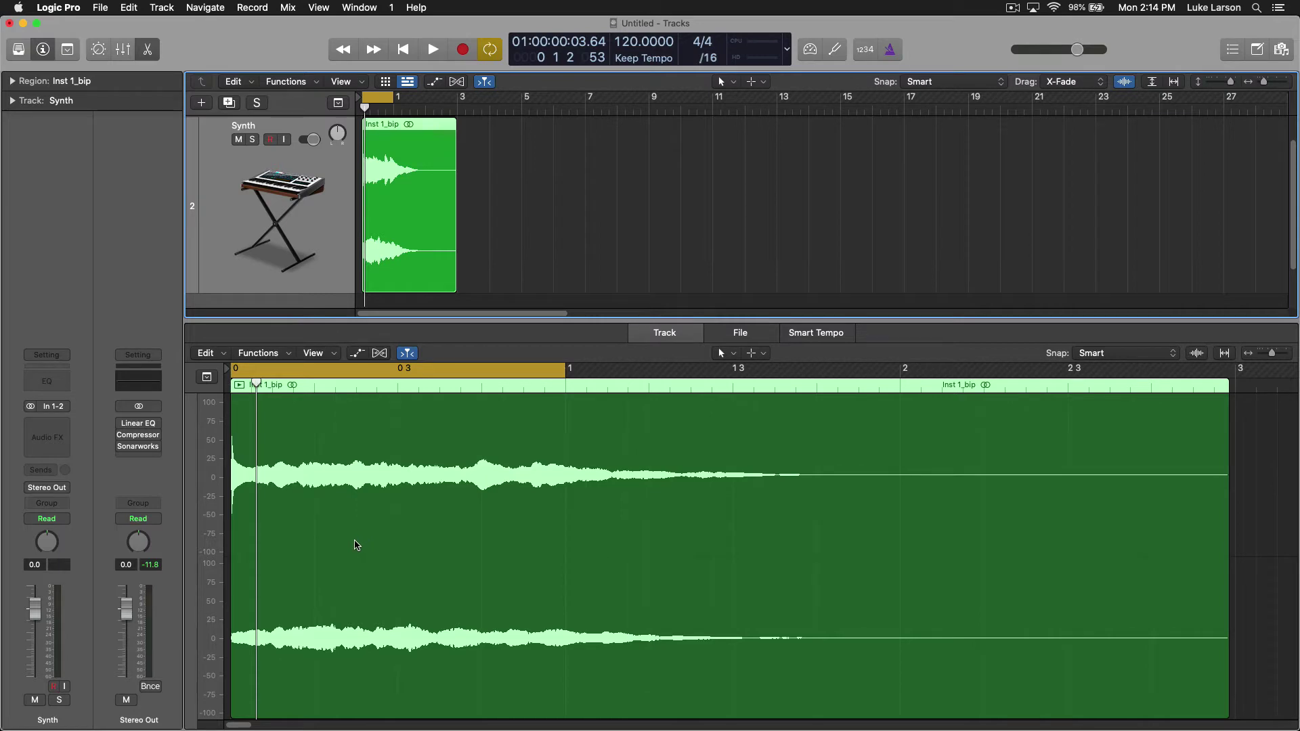
key(space)
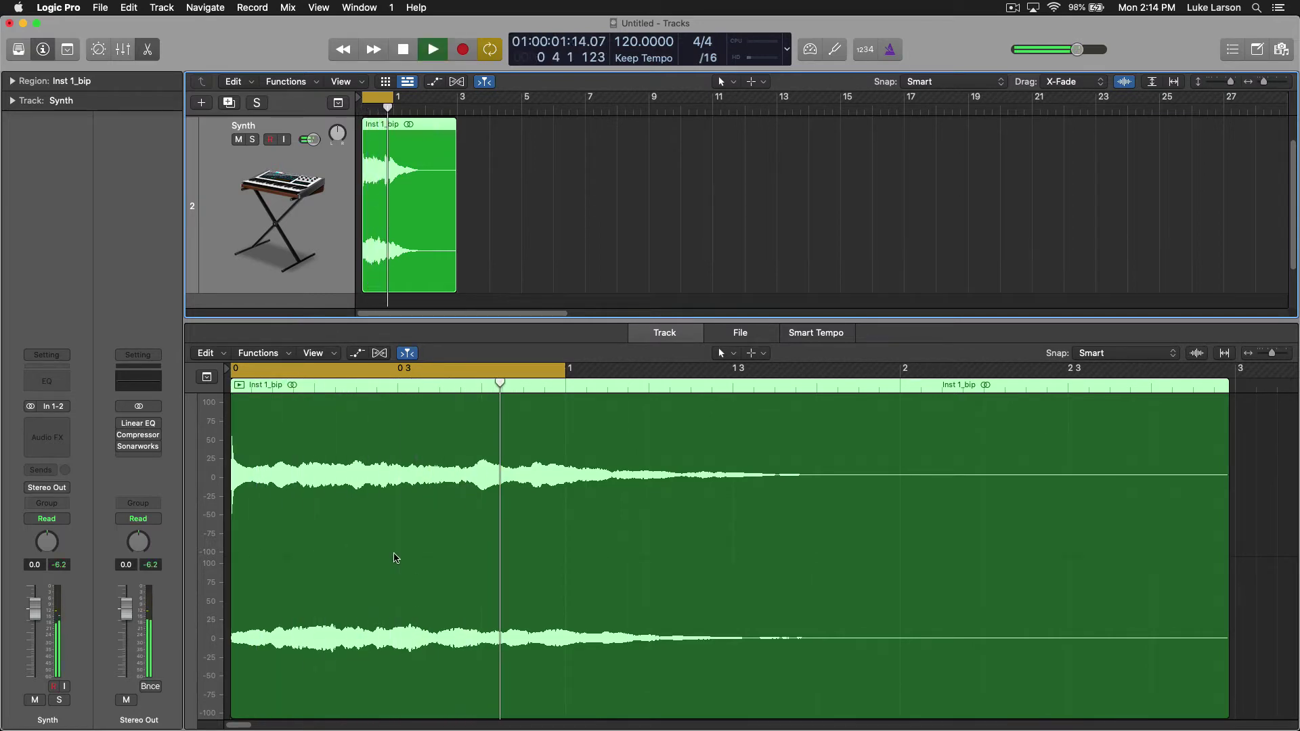
key(space)
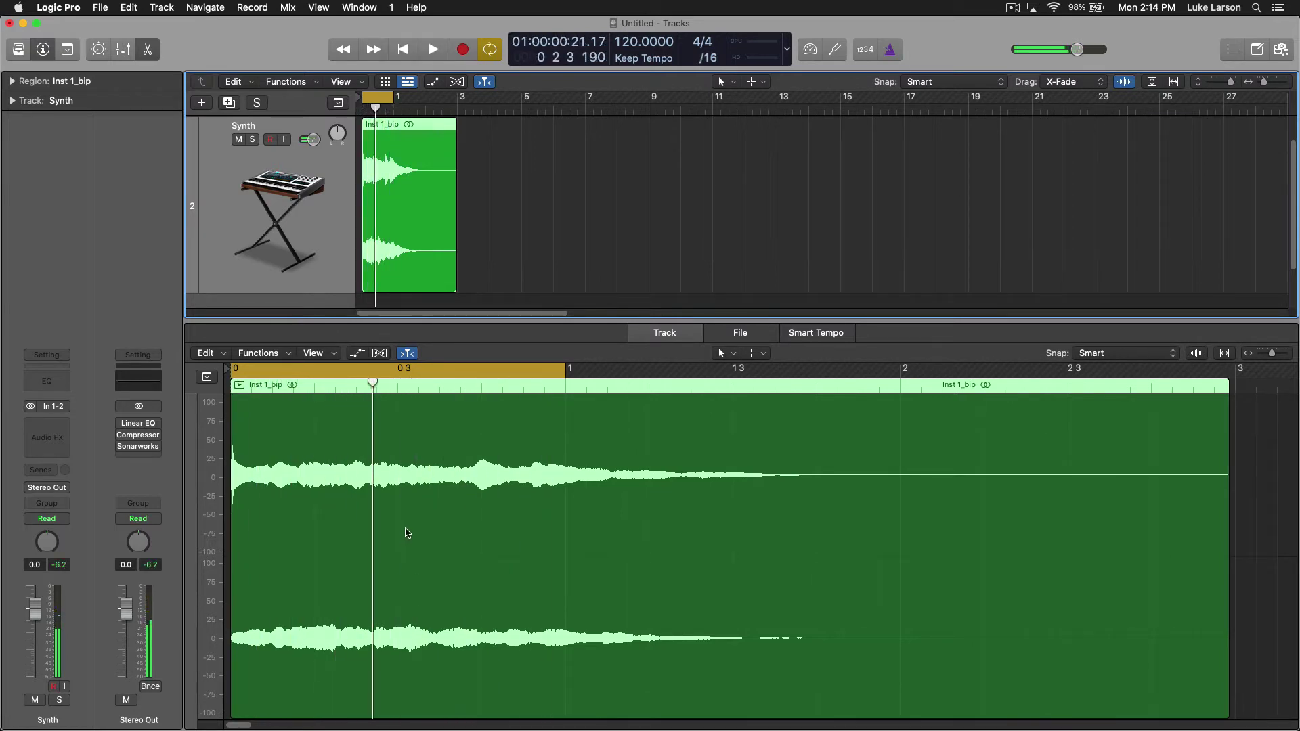
- Solo the Synth track and pan it right while auditioning playback
click(251, 140)
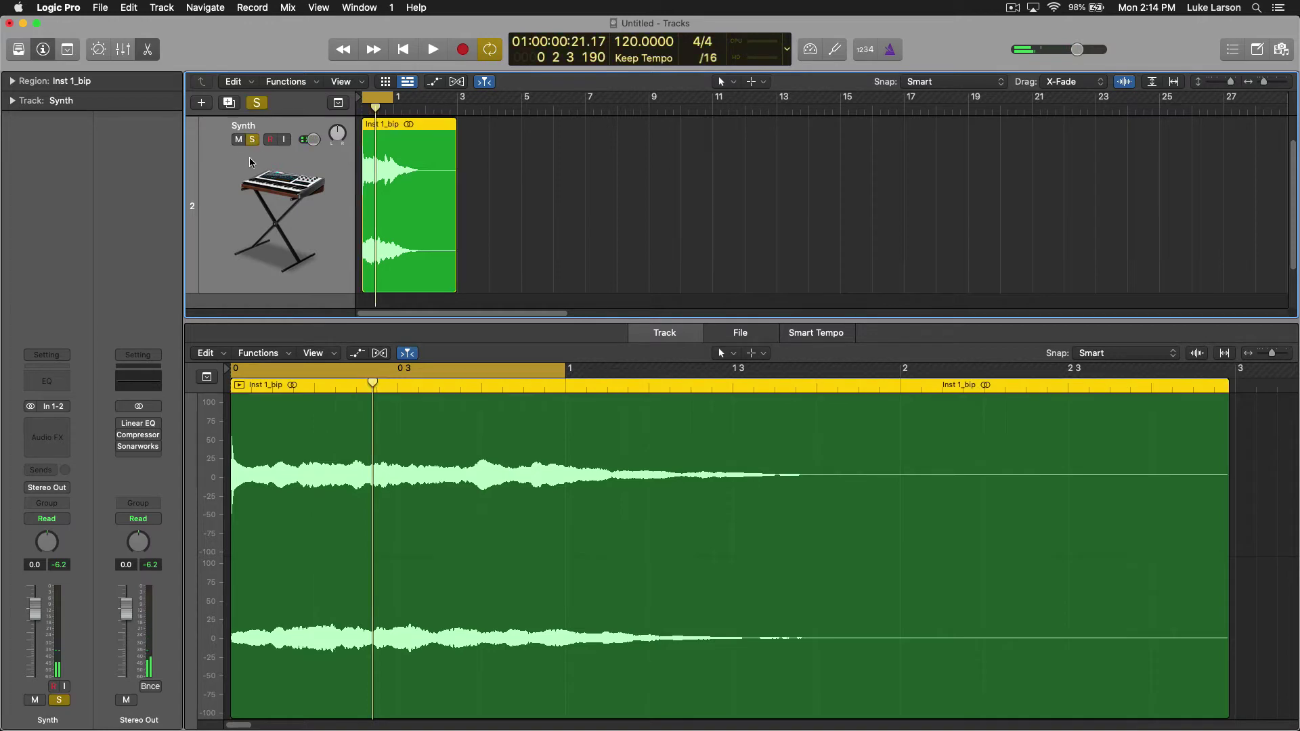
scroll(250, 157, up, 2)
scroll(298, 258, down, 1)
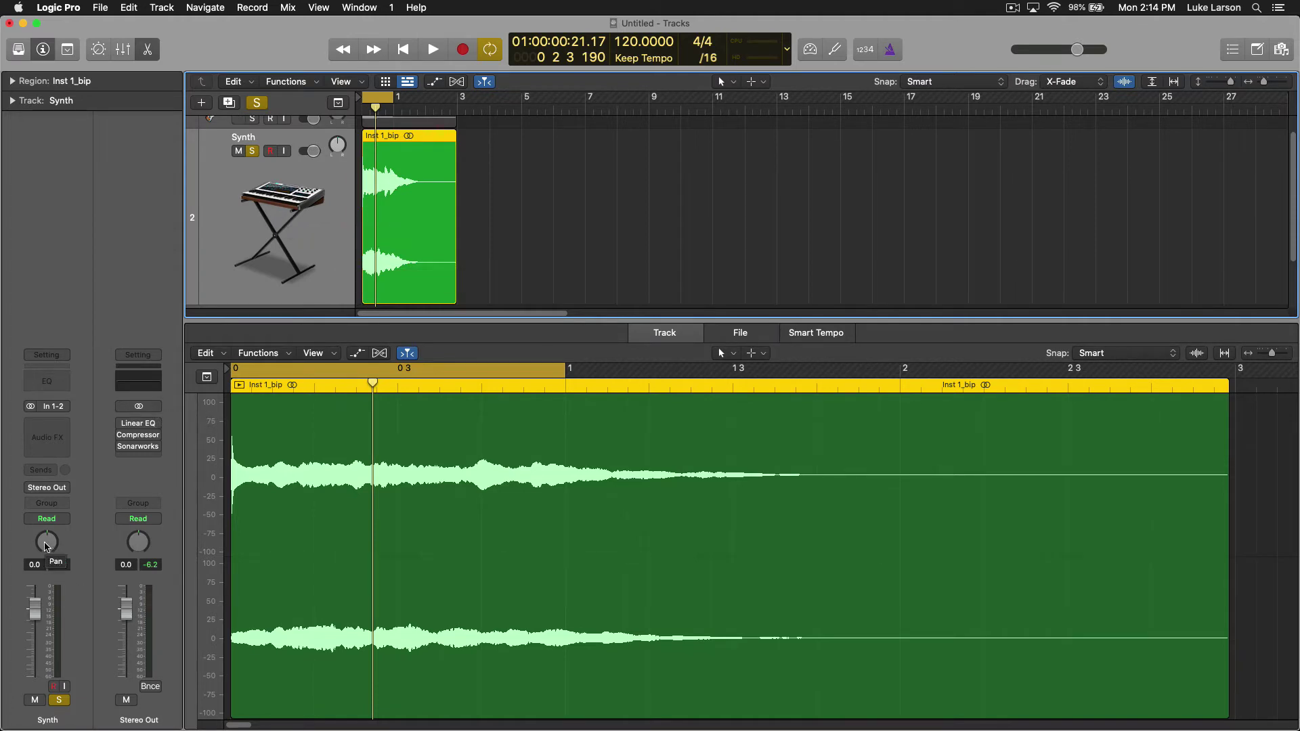
key(space)
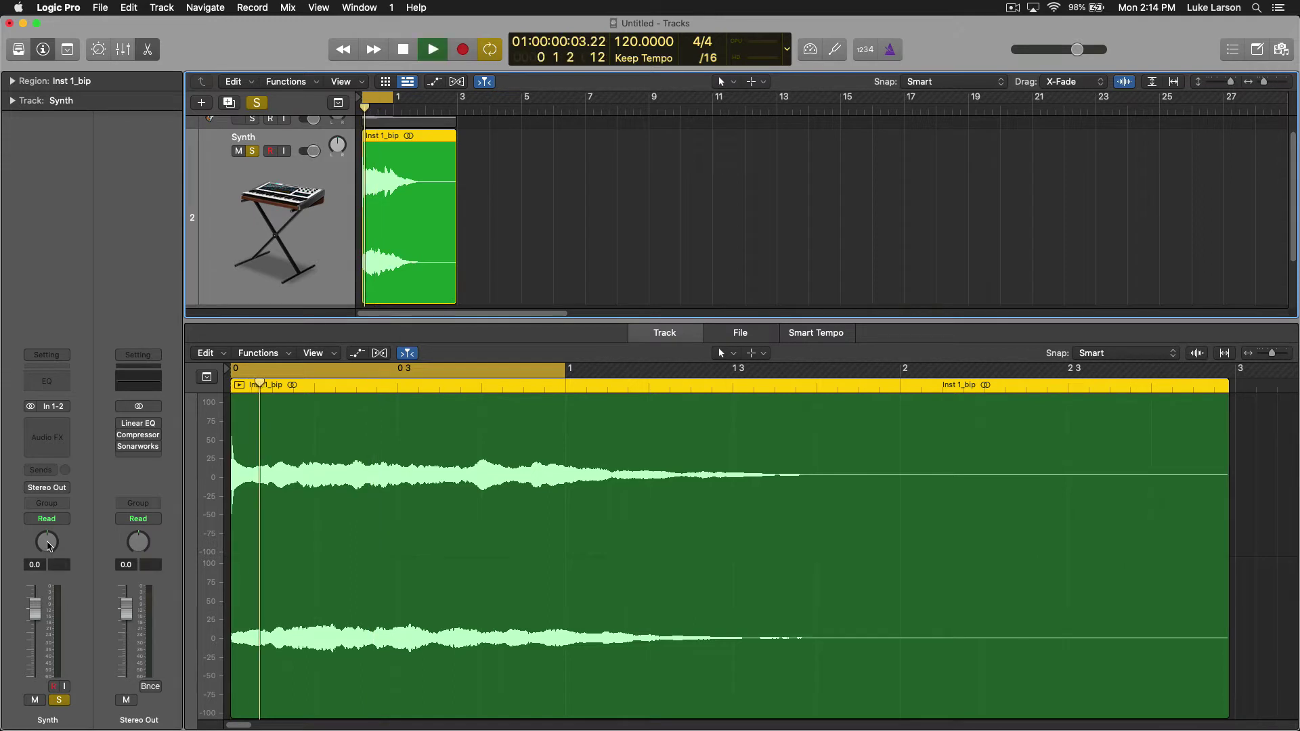
drag(47, 547, 48, 614)
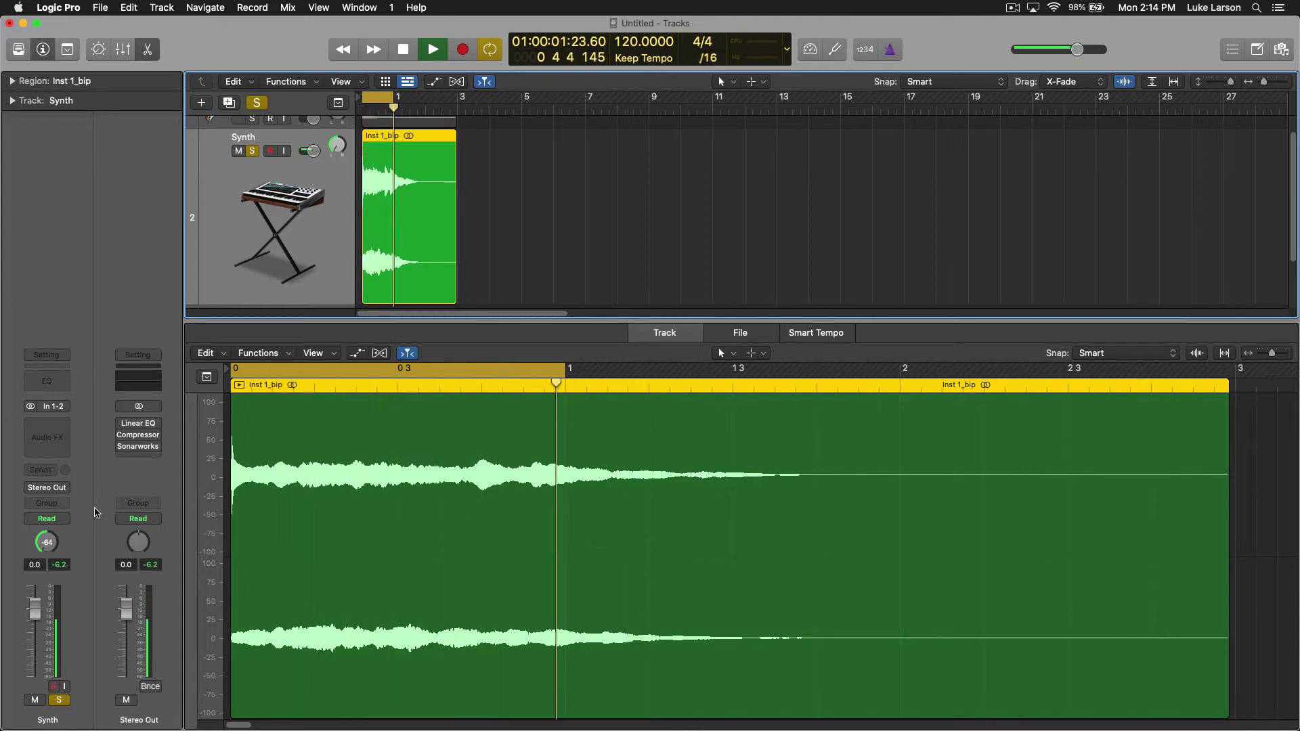
key(space)
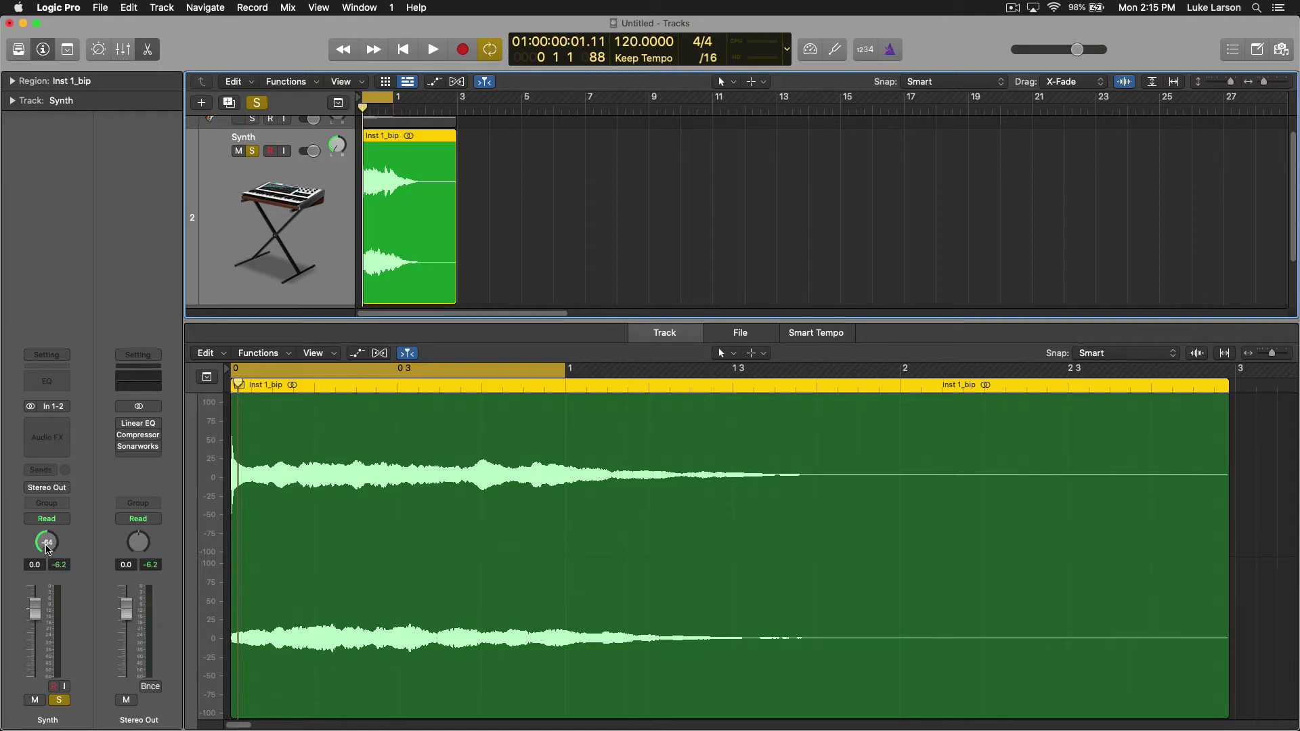
key(space)
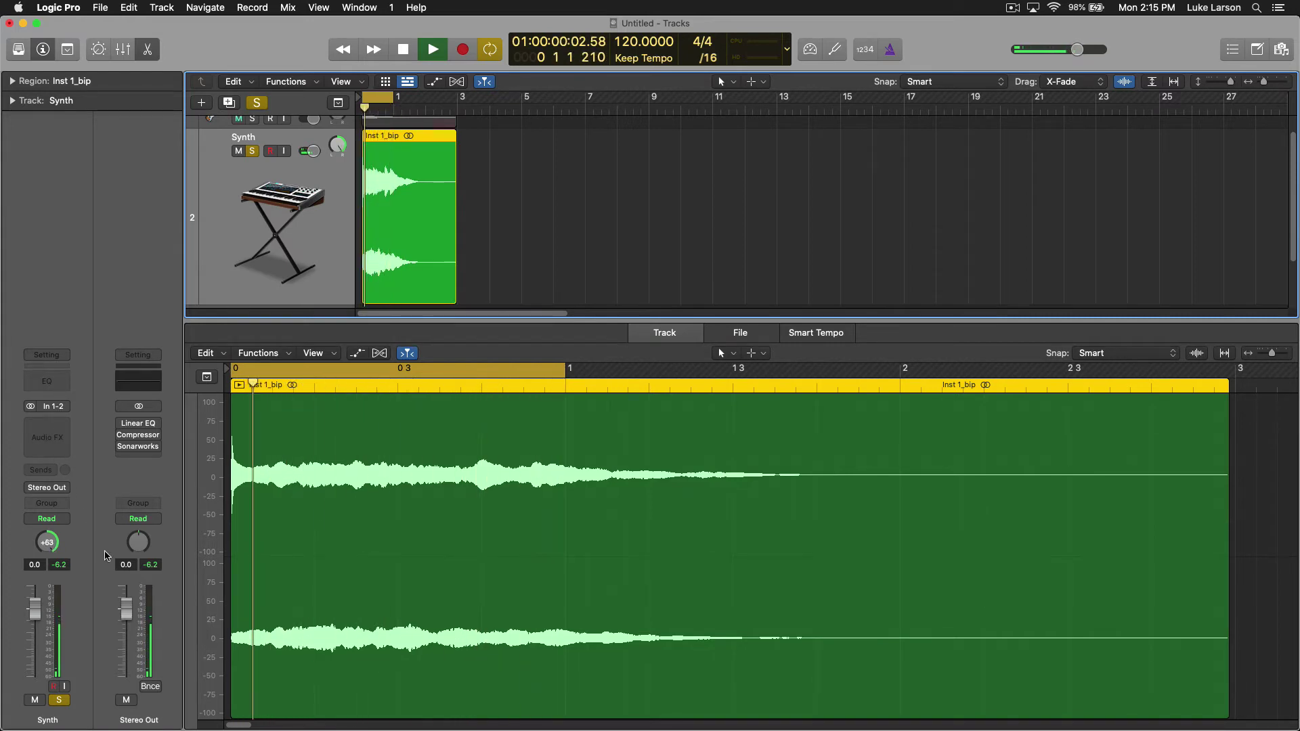
key(space)
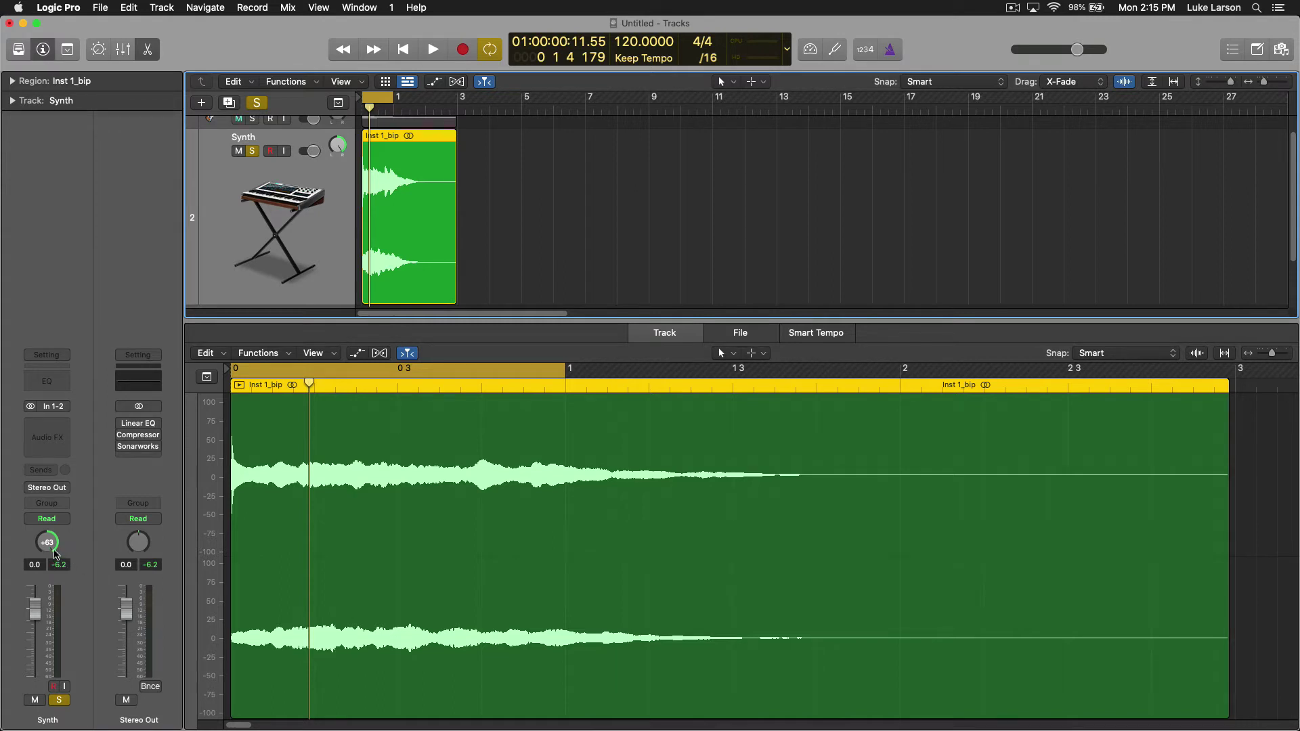
- Adjust the Synth balance from +63 to +53, then +26, then +52
drag(49, 547, 49, 580)
drag(47, 542, 46, 532)
mouse_move(47, 547)
mouse_down()
mouse_move(47, 529)
mouse_move(47, 585)
mouse_move(47, 566)
mouse_up()
- Switch the Synth track to Stereo Pan and pan it left to -14
right_click(49, 545)
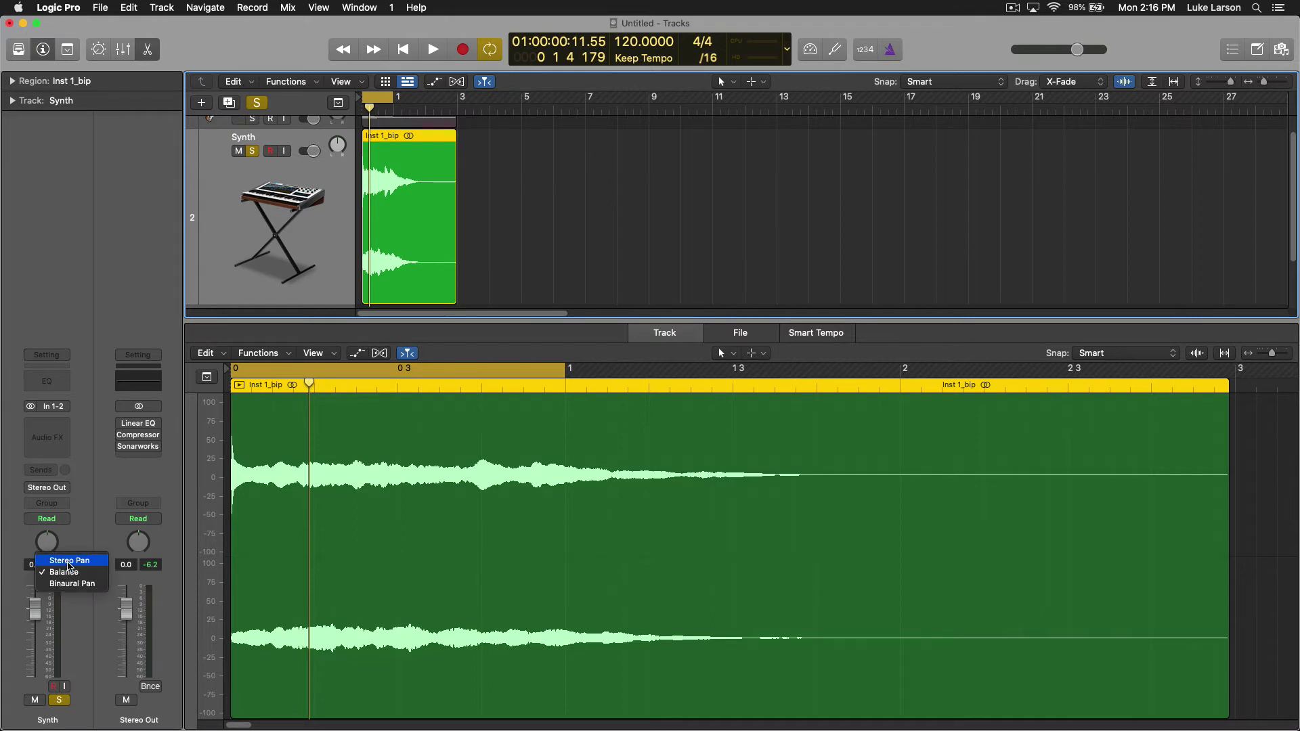
click(68, 561)
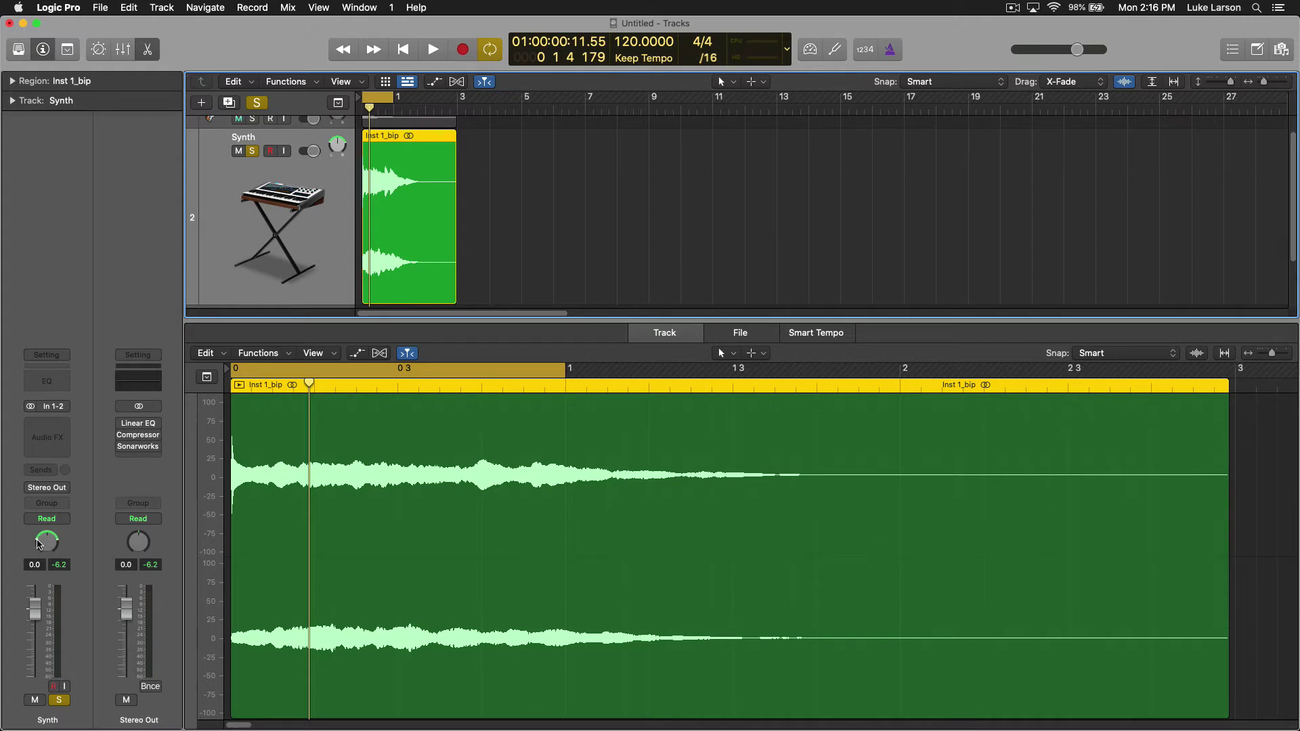
drag(60, 544, 90, 543)
drag(42, 555, 98, 554)
- Start playback and sweep the Synth pan slightly right, then left to -45
key(space)
drag(43, 558, 50, 597)
drag(27, 485, 27, 458)
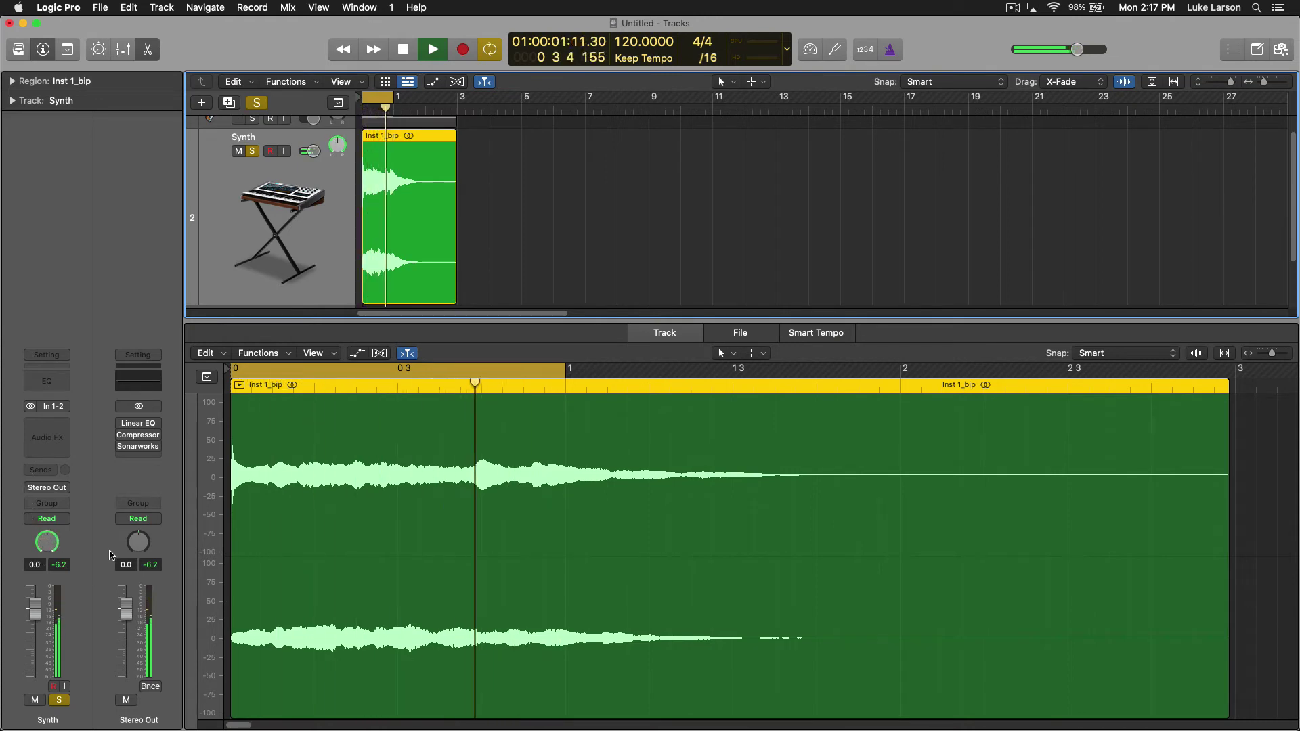
- Audition Synth stereo pan values of +16, +29, -10 and -13, then stop playback
key(space)
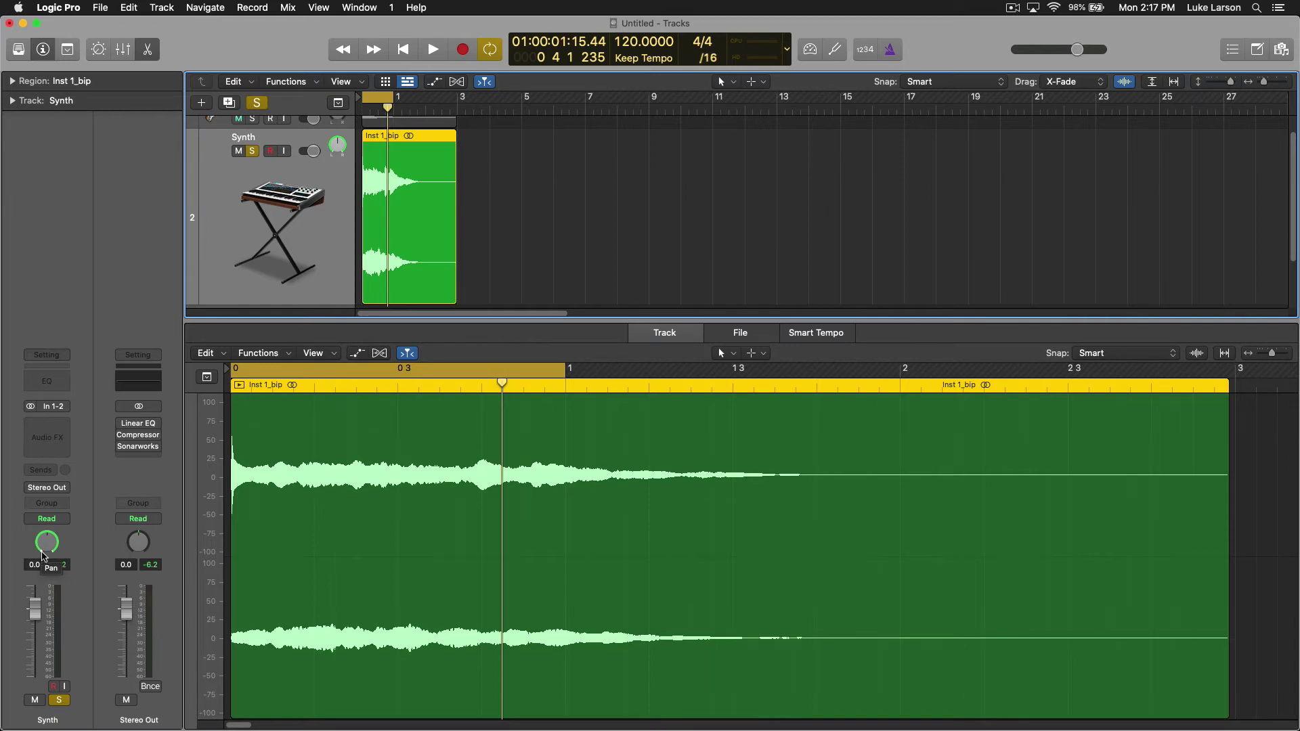
drag(42, 555, 42, 541)
drag(42, 550, 42, 536)
scroll(48, 541, up, 1)
drag(48, 542, 58, 545)
key(space)
drag(42, 547, 53, 567)
key(space)
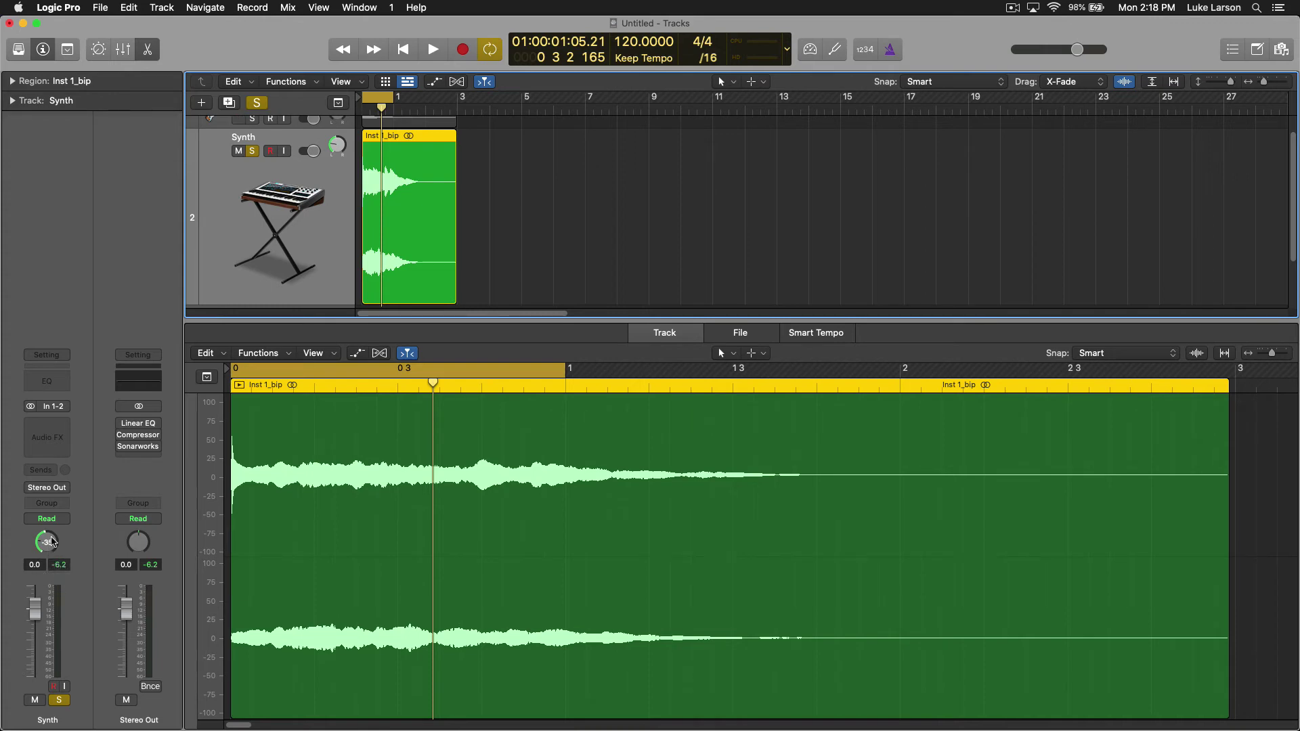
- Ease the Synth channel's stereo pan to -17 by scrolling over its knob
scroll(50, 547, down, 8)
scroll(48, 544, up, 10)
- Change the Synth channel's pan mode from Stereo Pan to Binaural Pan
right_click(50, 545)
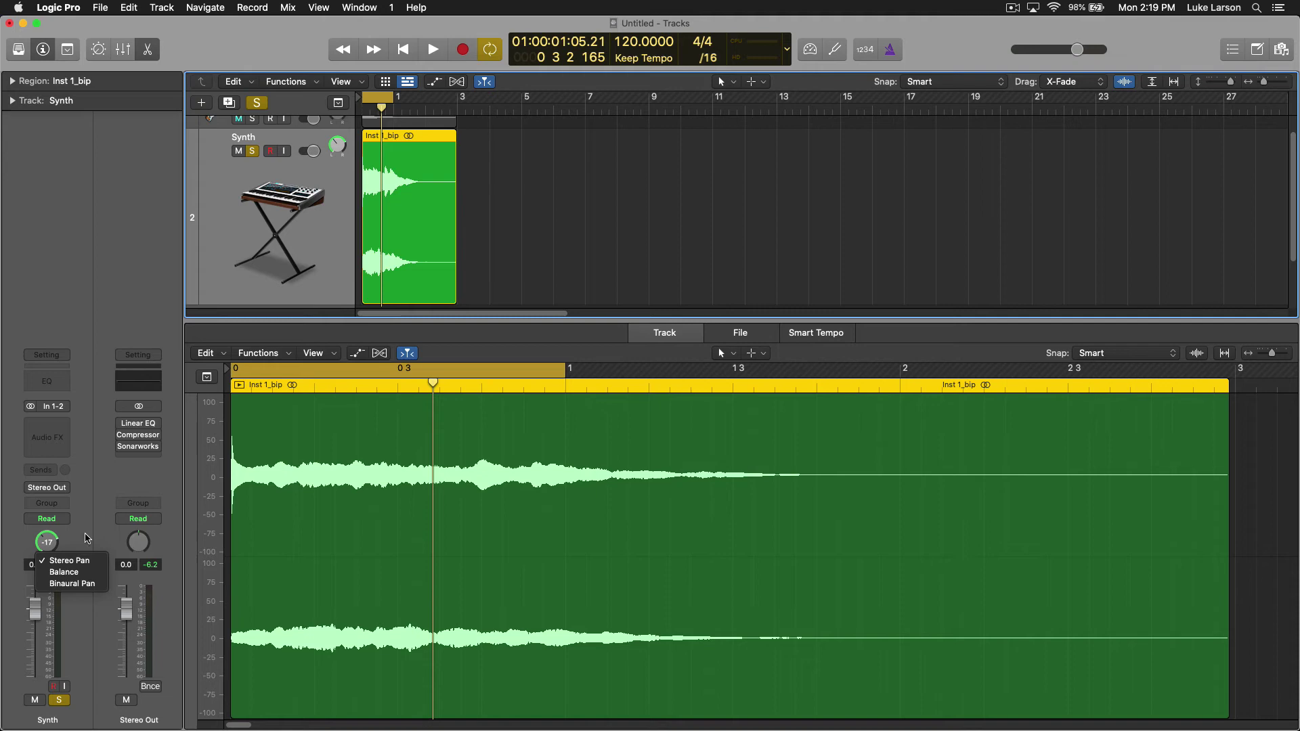
click(77, 540)
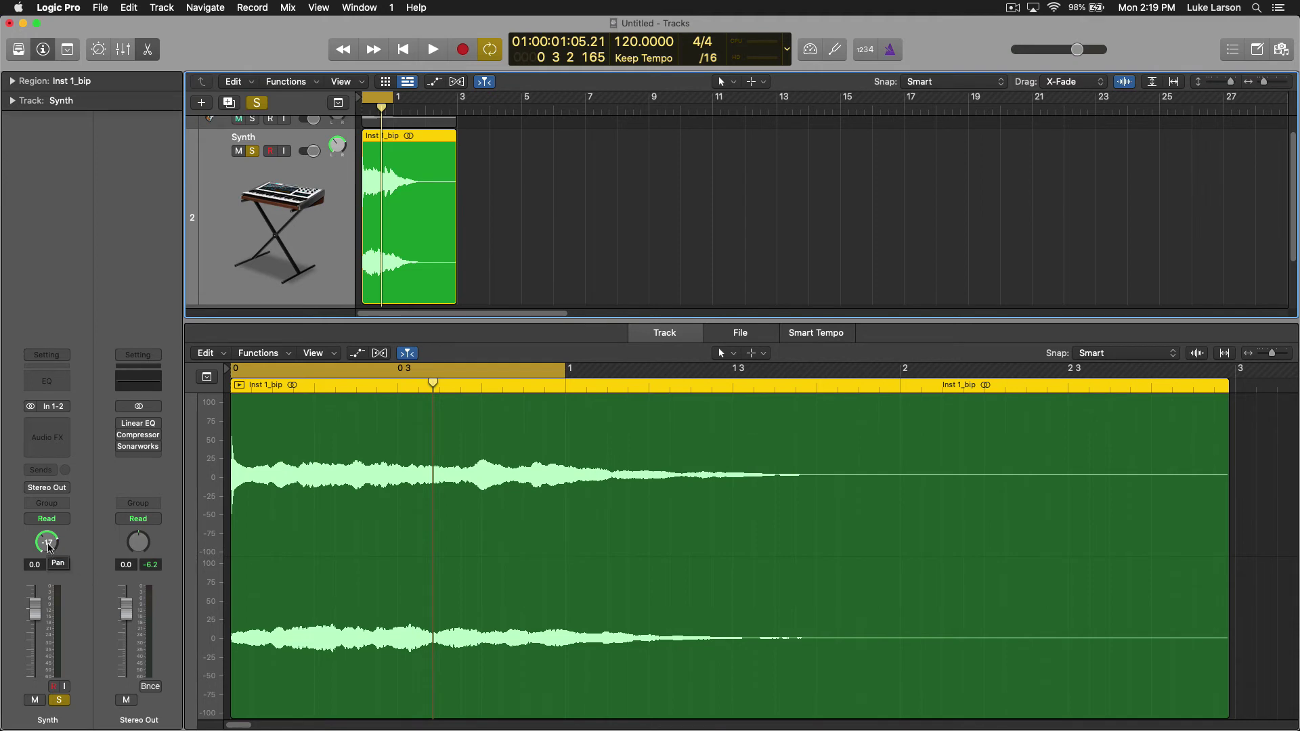
right_click(48, 548)
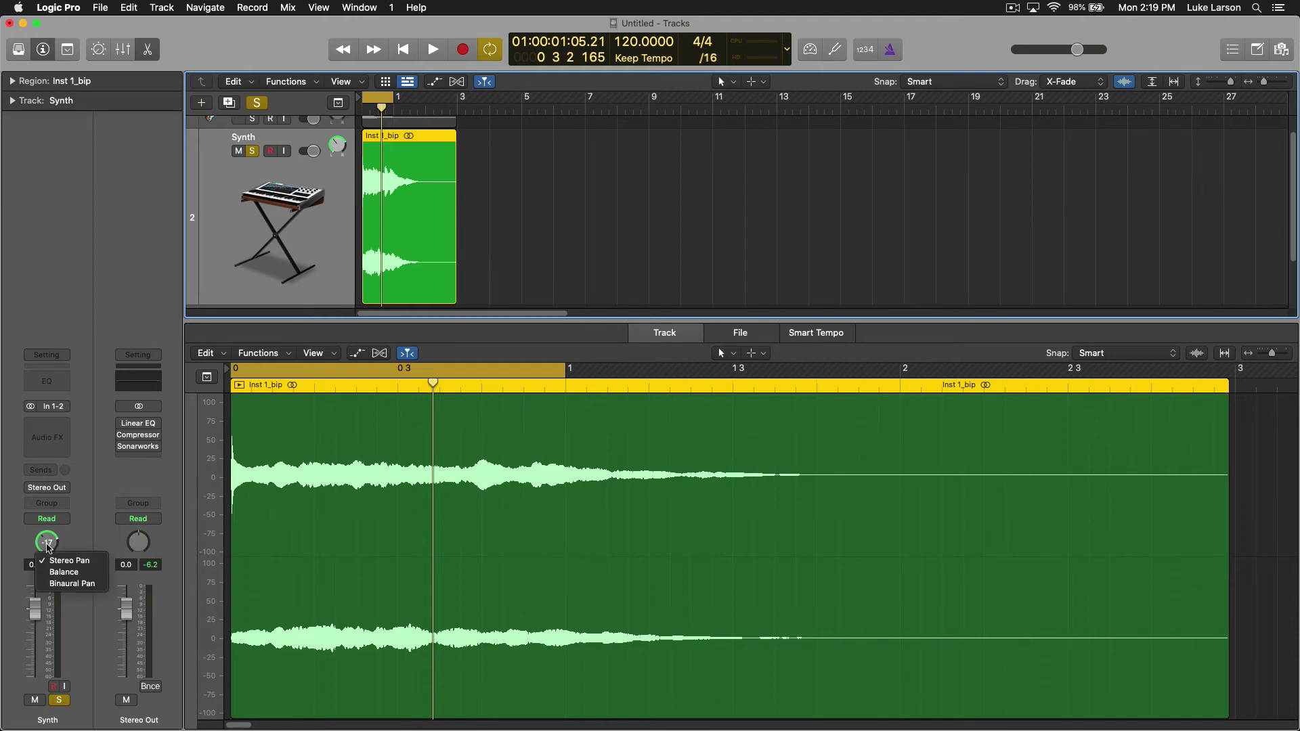
click(66, 584)
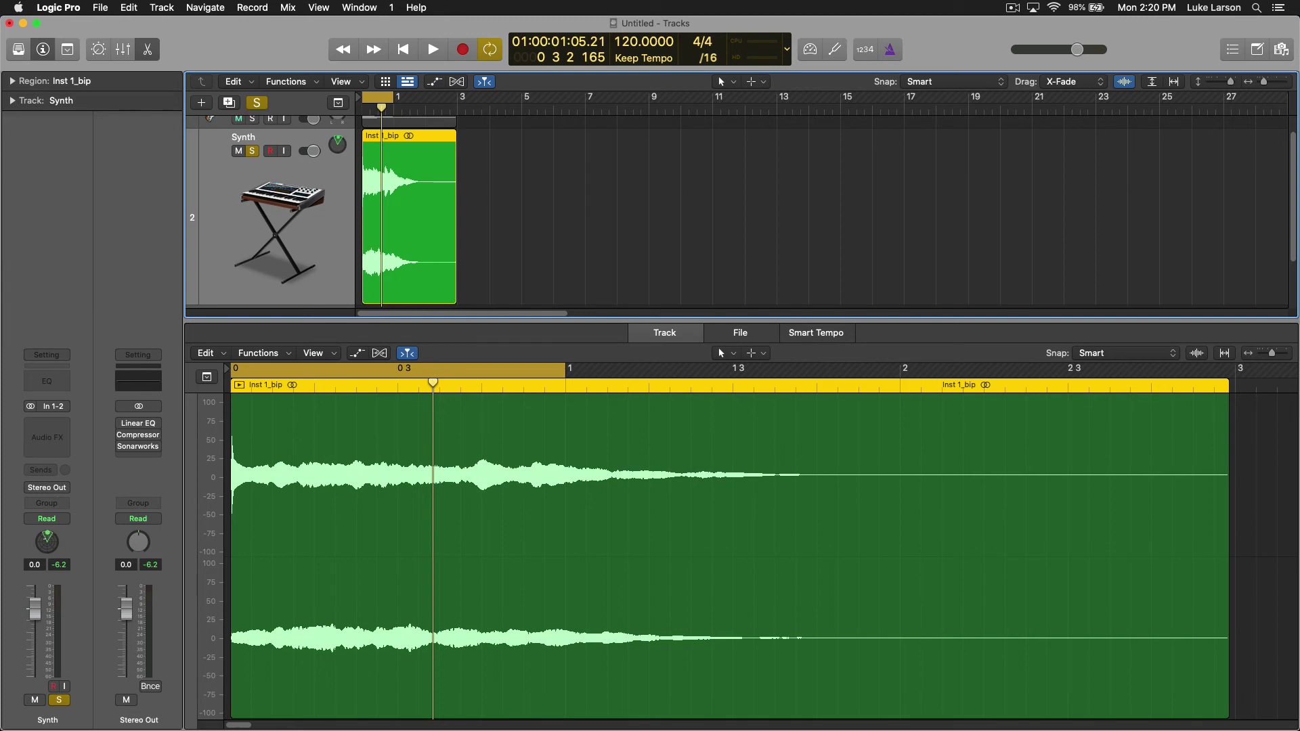
- Swing the Synth binaural pan fully right and start playback from the beginning
mouse_move(47, 542)
mouse_down()
mouse_move(47, 523)
mouse_move(29, 529)
mouse_move(47, 532)
mouse_up()
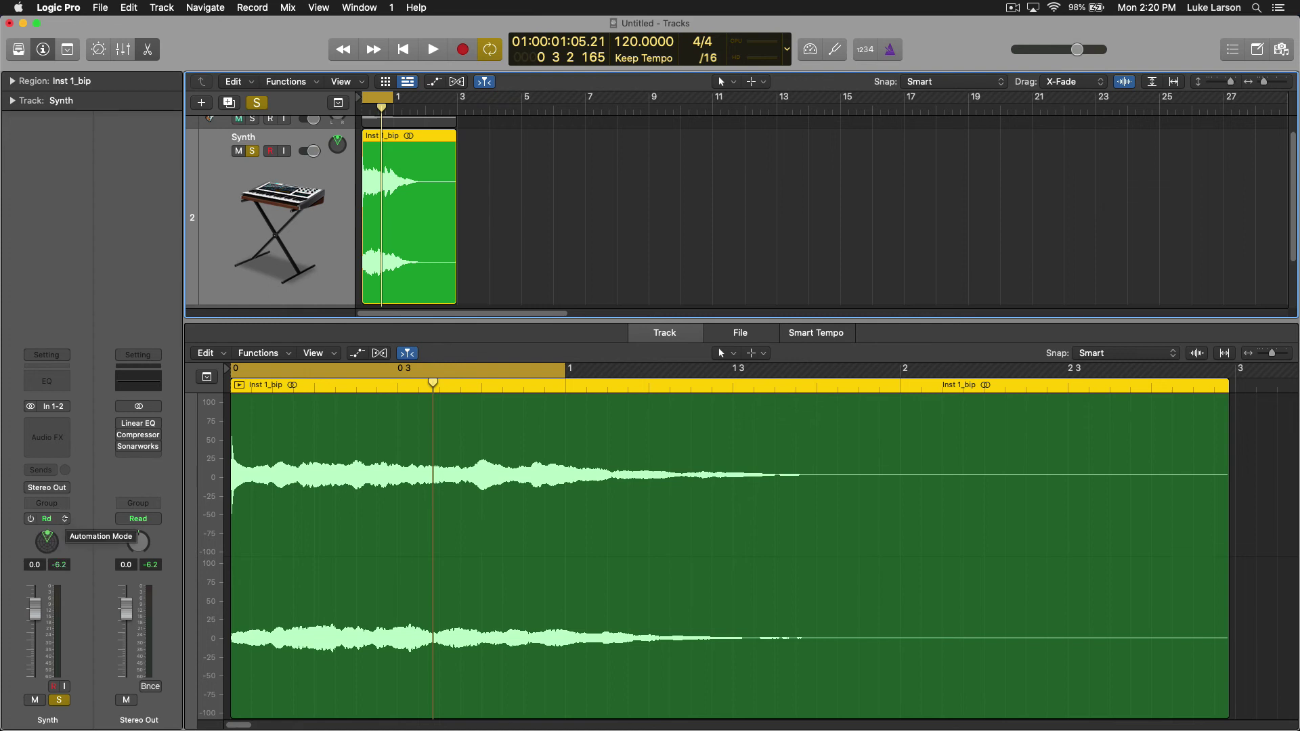
key(space)
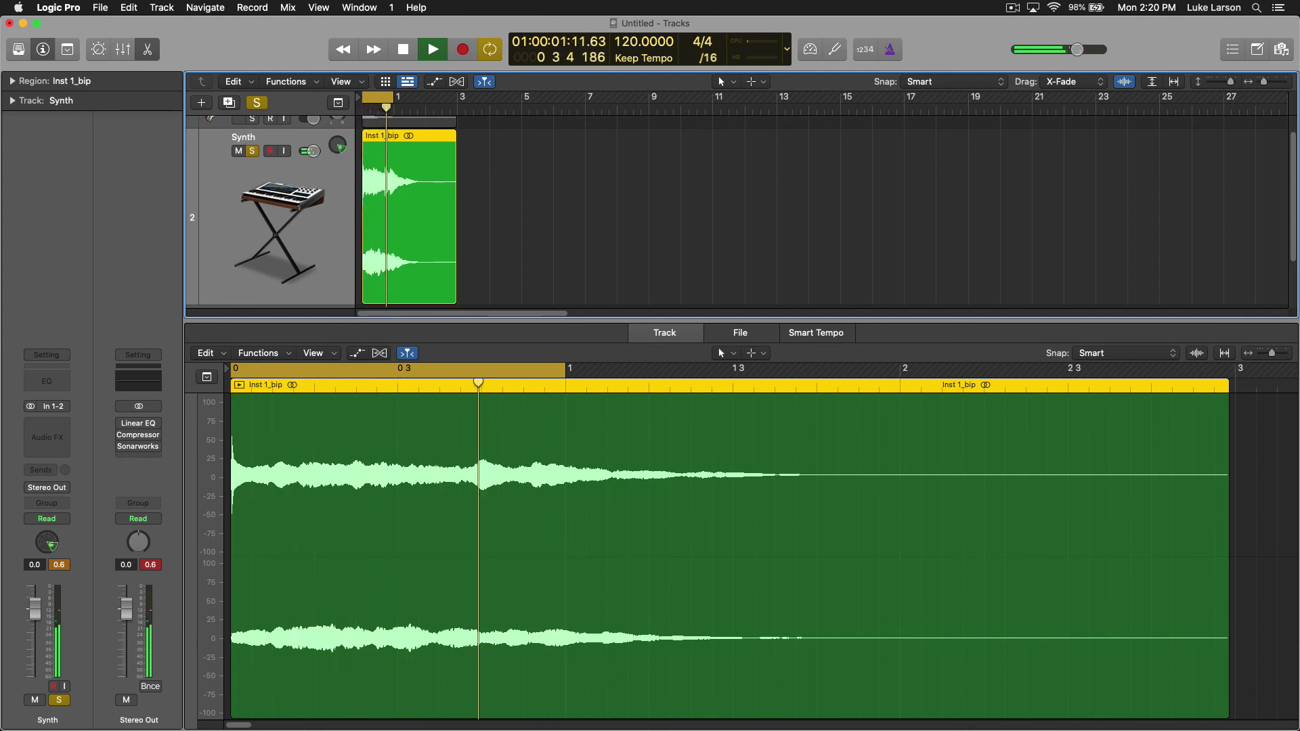
key(space)
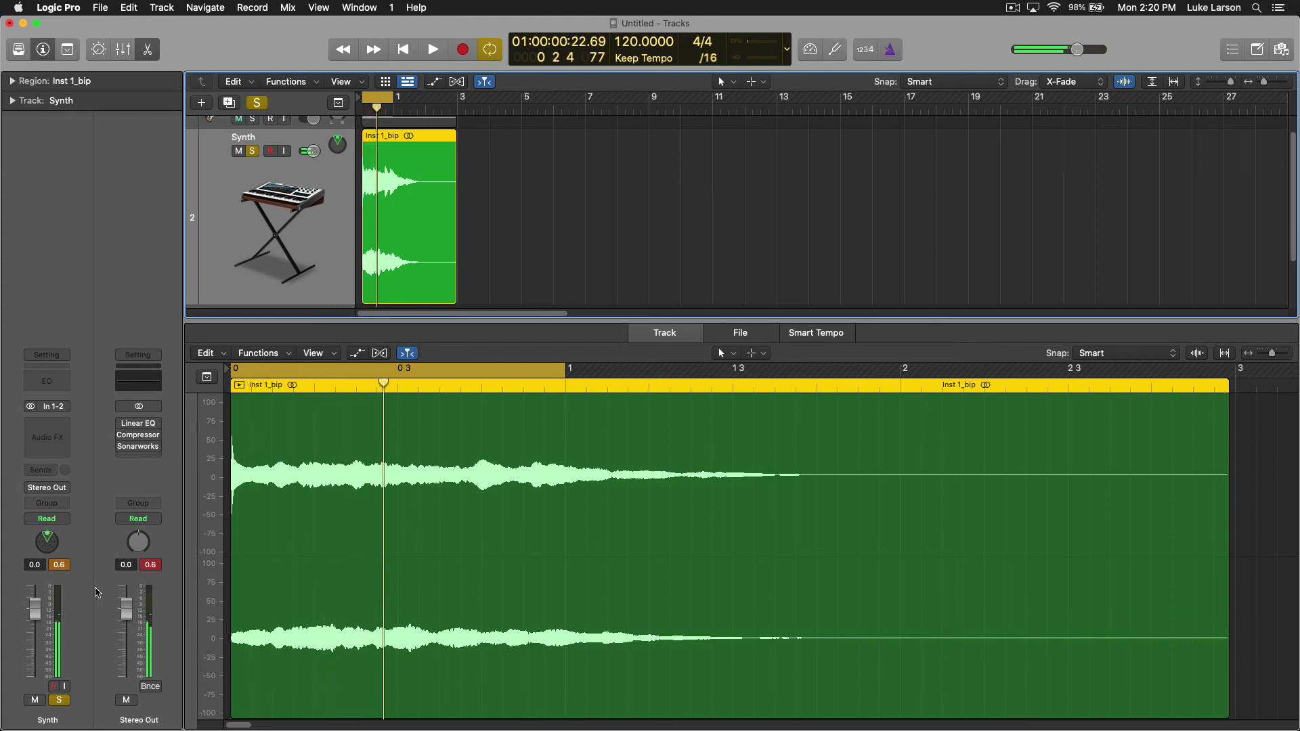